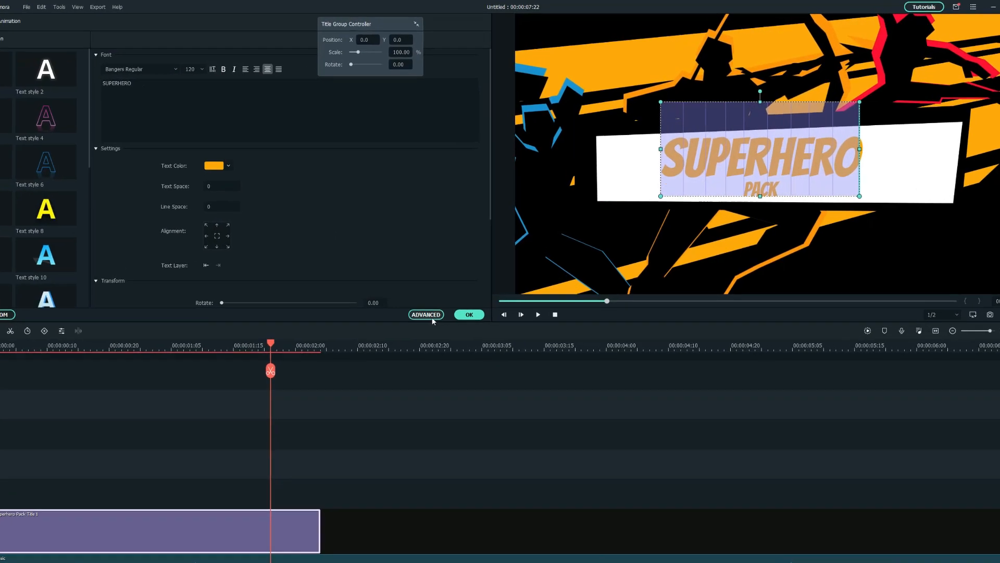
Open advanced editing for the superhero title and change the SUPERHERO text to SUPER SALE in red at font size 150.
click(438, 292)
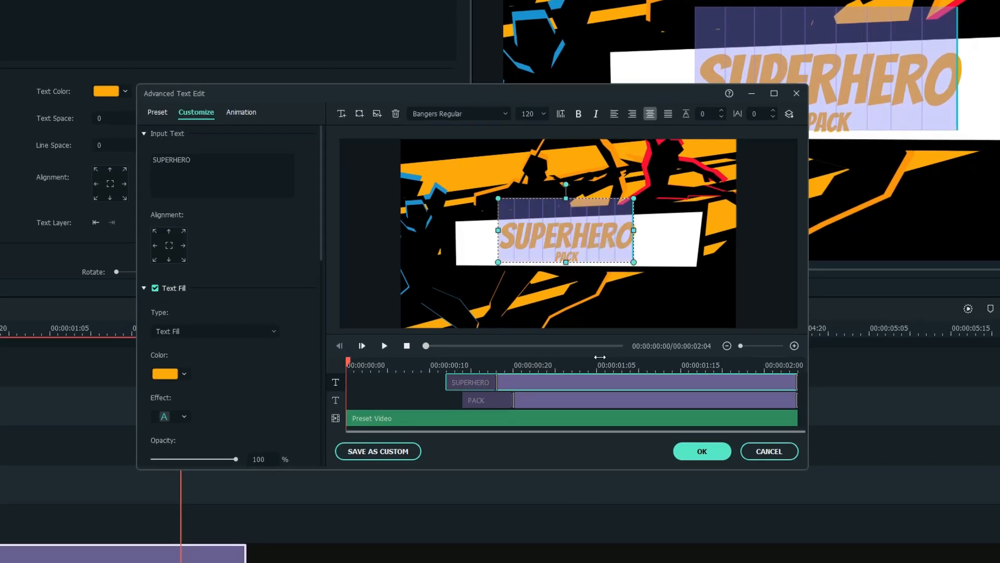
double_click(218, 163)
text(SUPER SALE)
click(165, 374)
click(65, 380)
click(254, 520)
scroll(541, 191, down, 5)
click(527, 190)
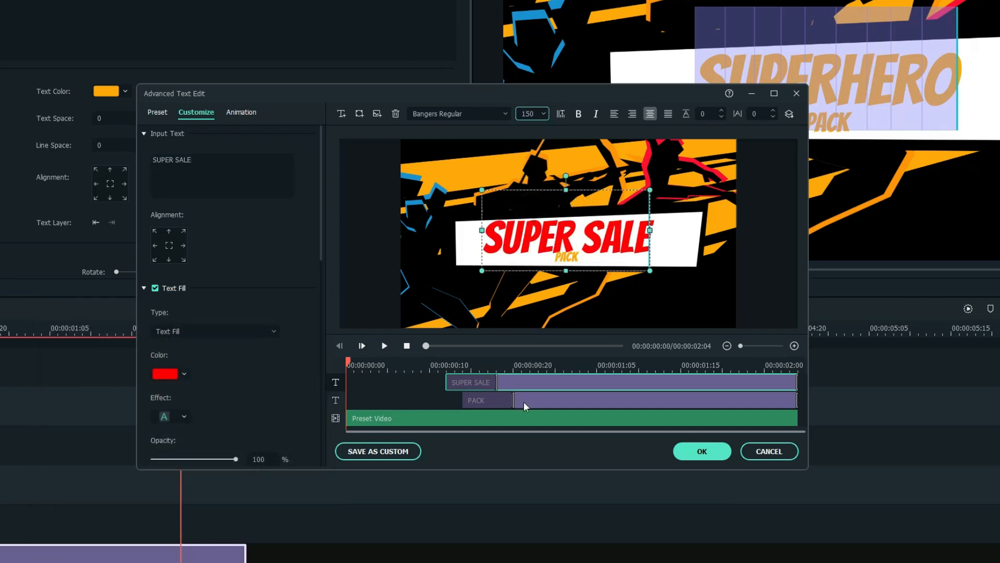
Centre the SUPER SALE text on the white banner, delete the PACK text layer and confirm the title edits.
drag(628, 228, 648, 233)
click(550, 400)
key(Delete)
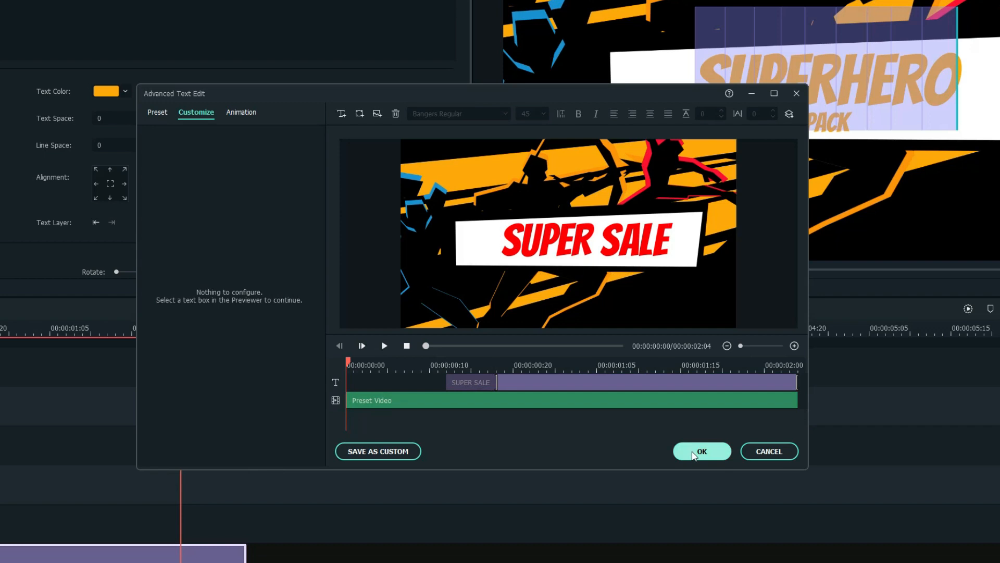
click(698, 451)
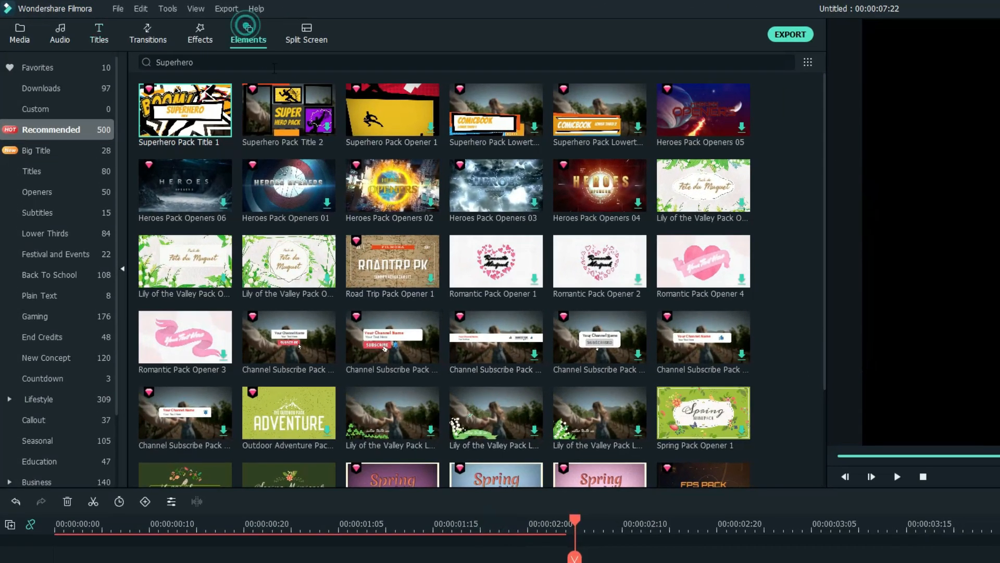
Search the elements library for "Blackground" and add the red Backgrounds Pack Element 06 to track 1 directly after the superhero title.
click(247, 27)
click(273, 62)
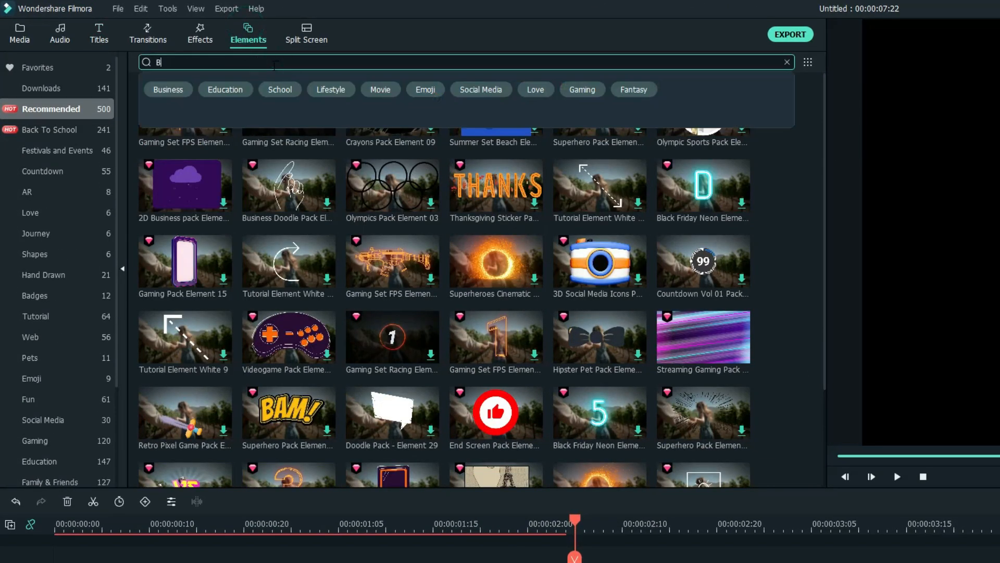
text(Blackground)
key(Return)
scroll(372, 223, down, 10)
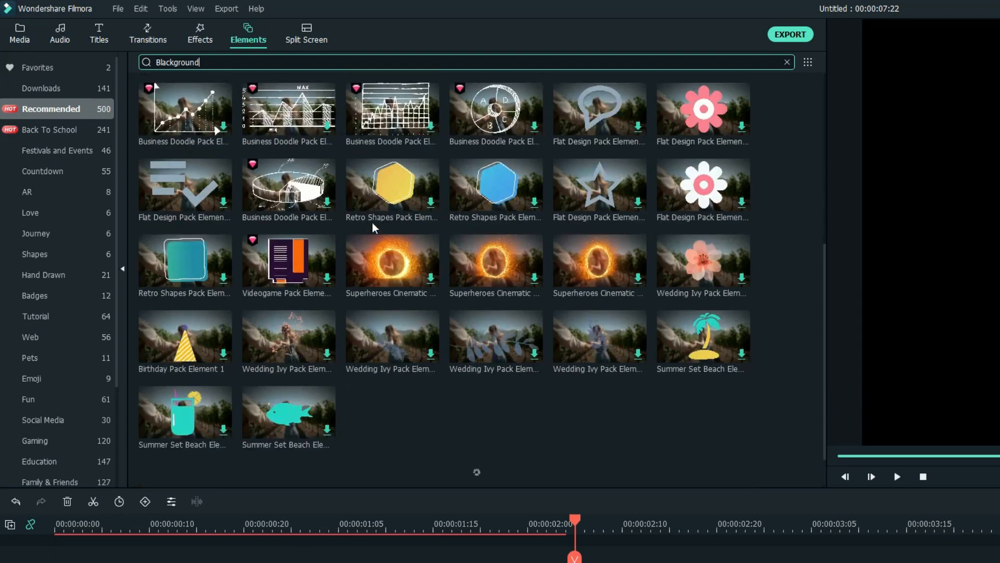
drag(537, 354, 567, 439)
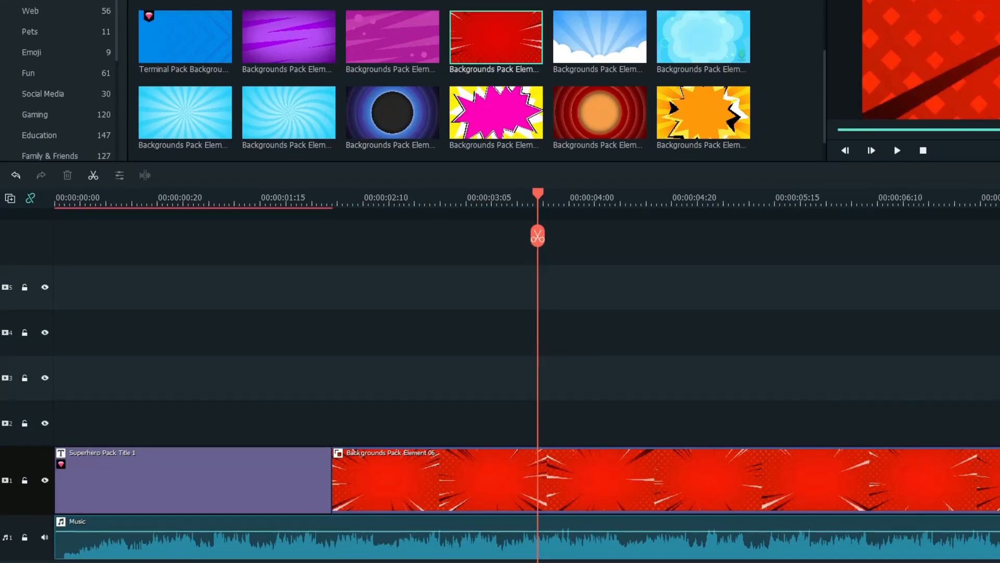
Search the titles library for "Small Business" and place Small Business Creative Title 2 on track 2 above the red background clip.
click(99, 34)
click(273, 62)
text(Small Business)
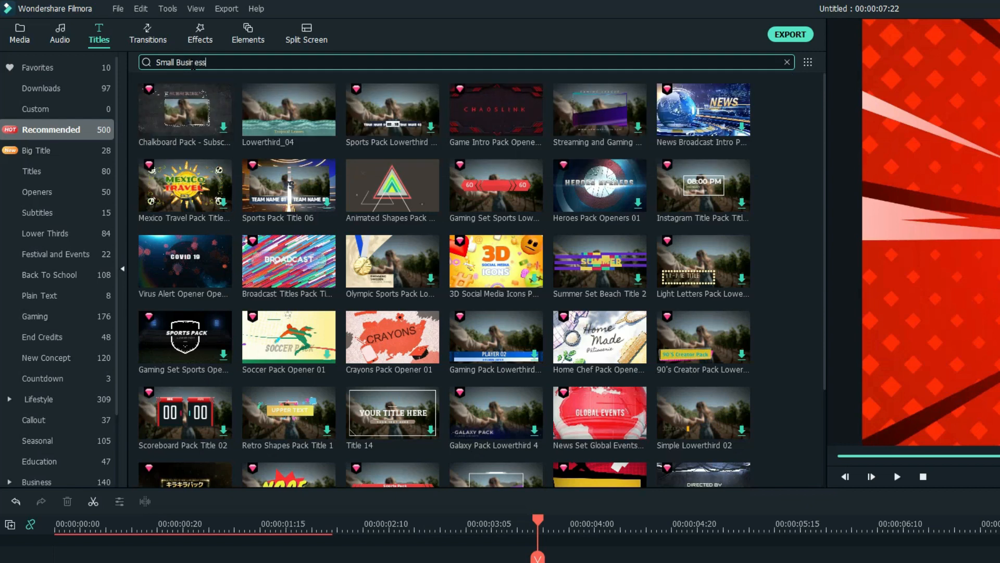
key(Return)
scroll(459, 291, down, 15)
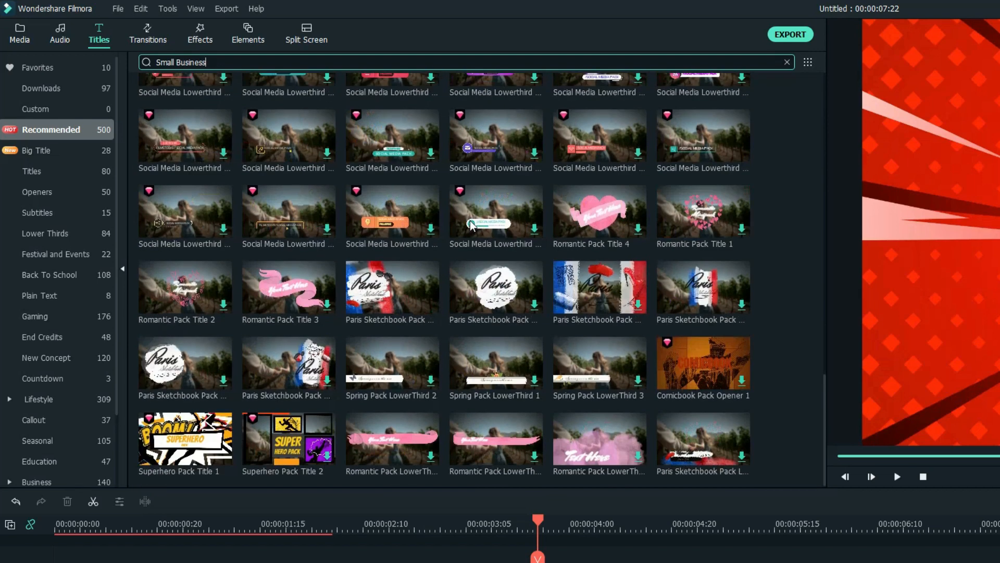
scroll(625, 351, down, 5)
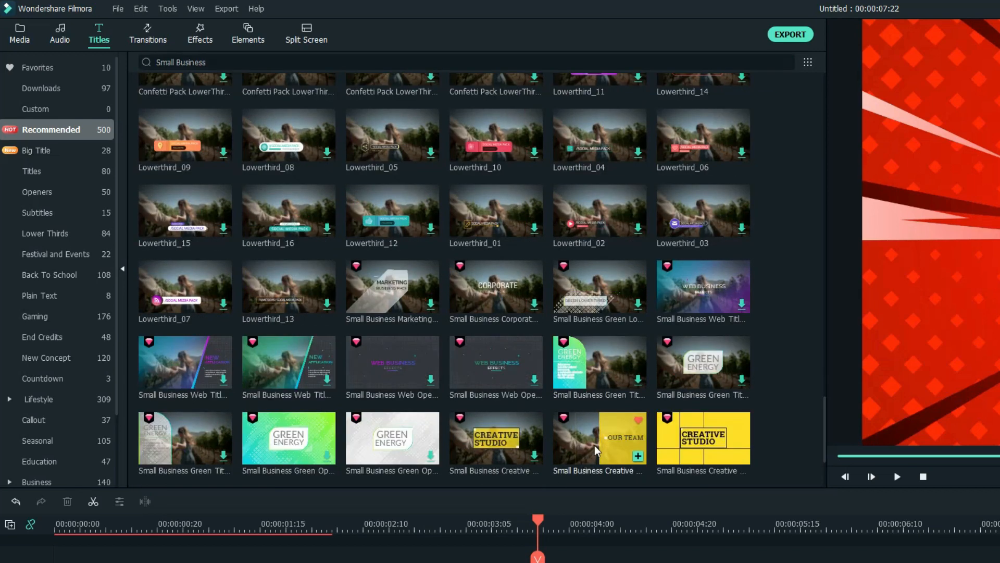
drag(596, 458, 333, 380)
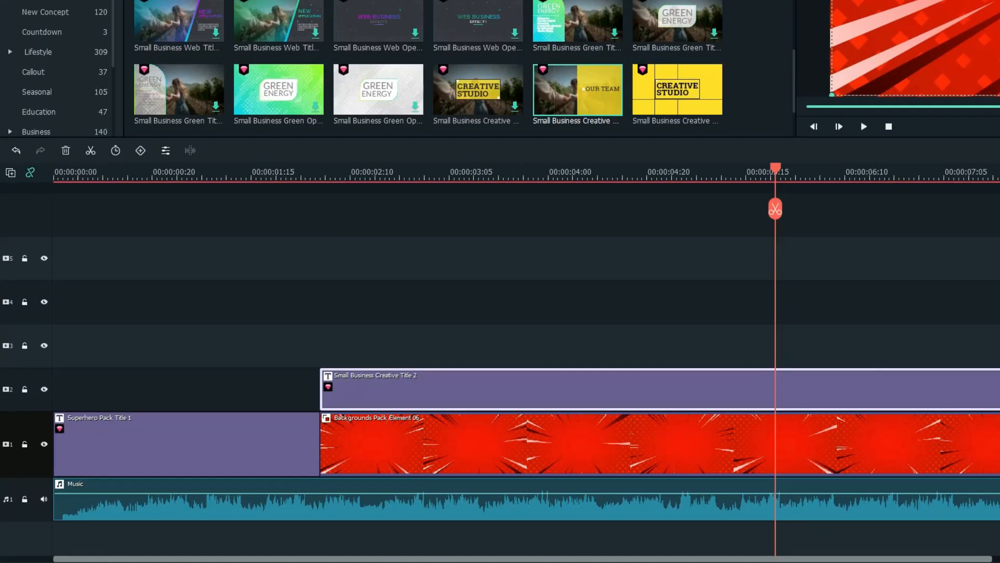
Change the title's OUR TEAM text to OUR LOWEST PRICES in a bold italic font at size 56.
double_click(344, 388)
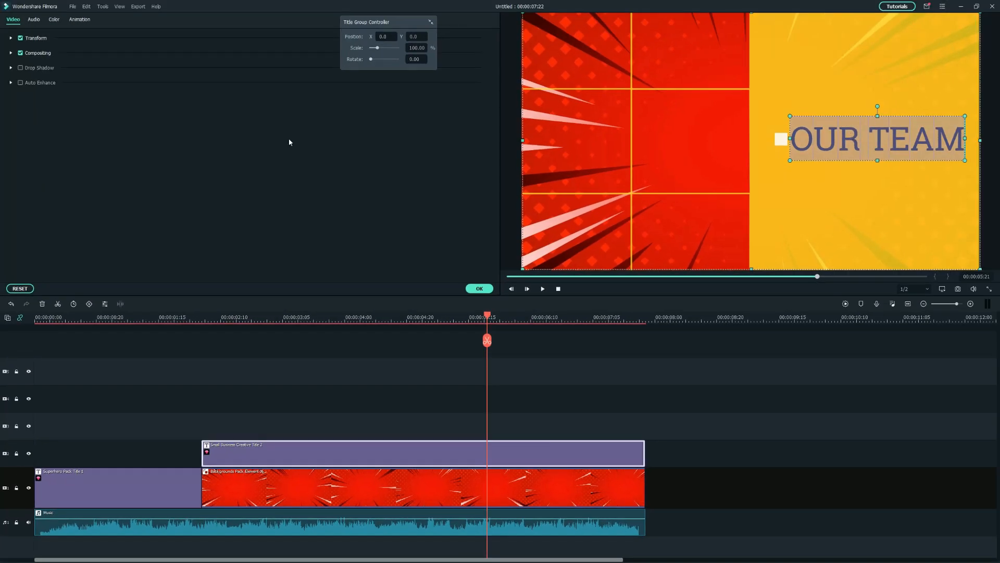
click(11, 20)
click(314, 99)
key(BackSpace)
key(BackSpace)
key(BackSpace)
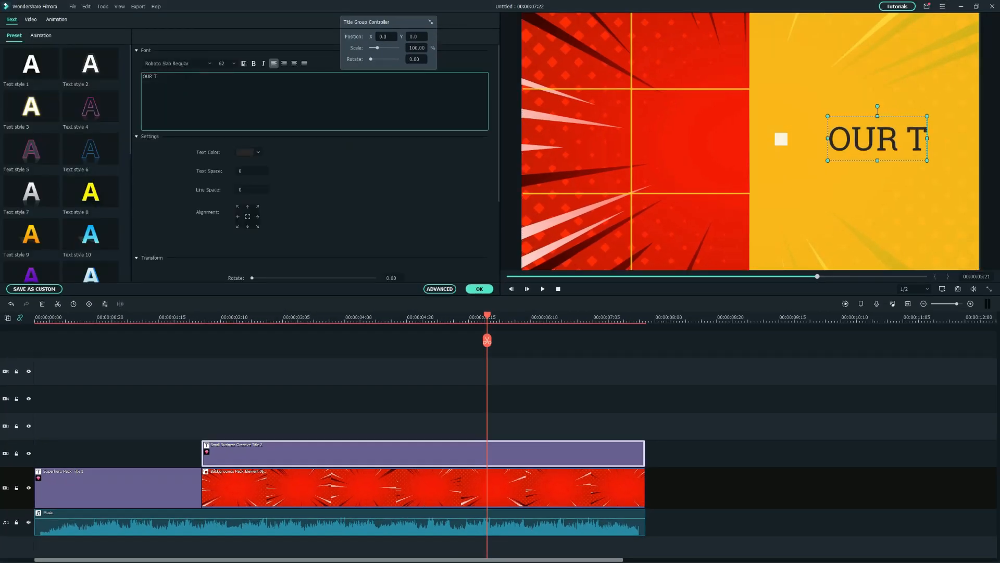
text(LOWEST PRICES)
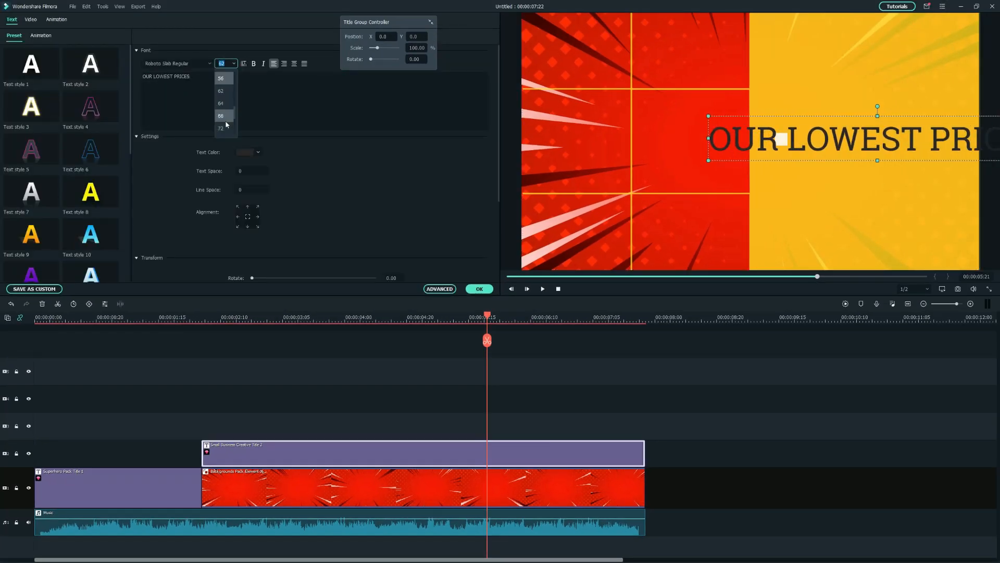
click(177, 63)
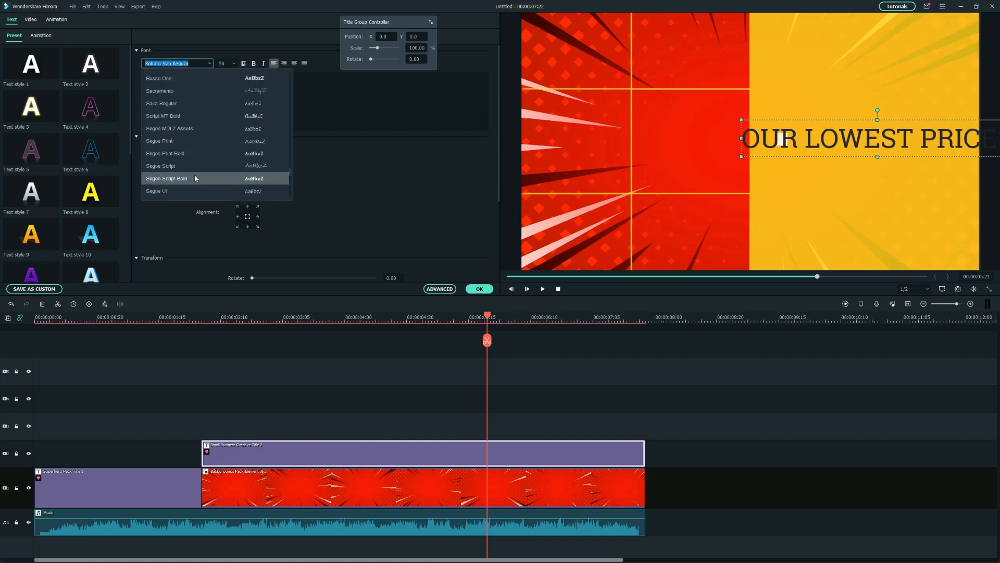
click(203, 191)
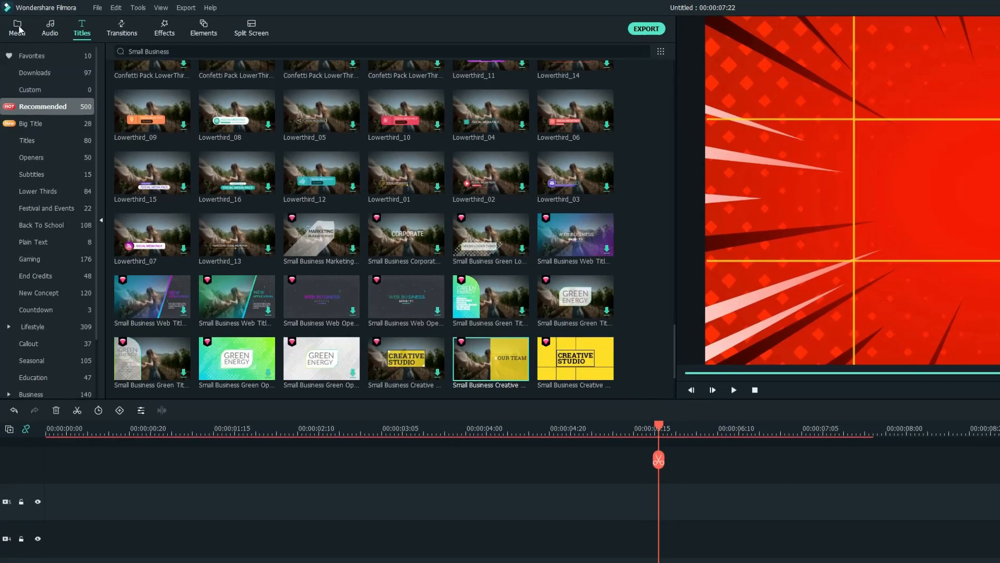
Place the shoes image on track 3 at the start of the red background clip and extend it to that clip's end.
click(13, 20)
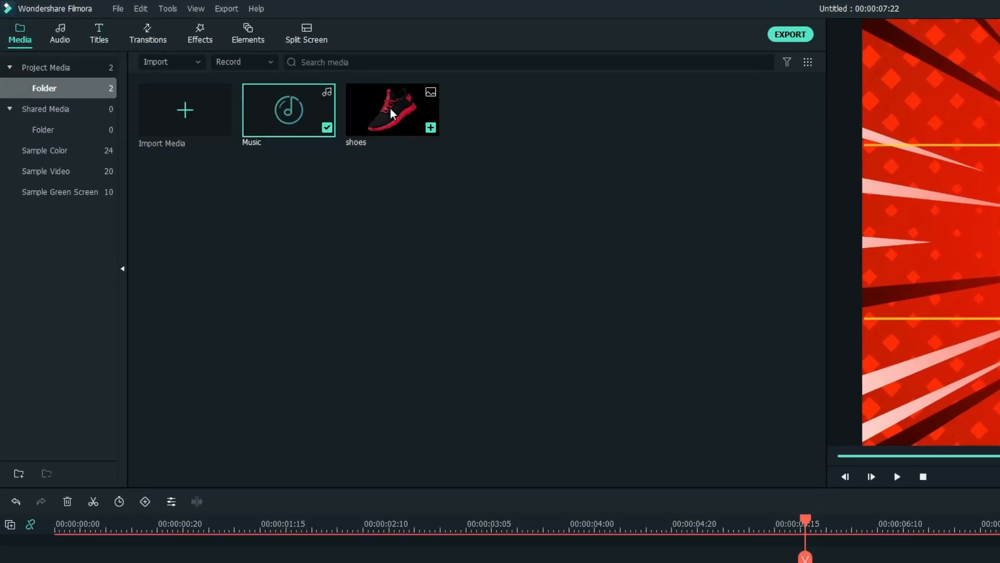
drag(393, 113, 359, 341)
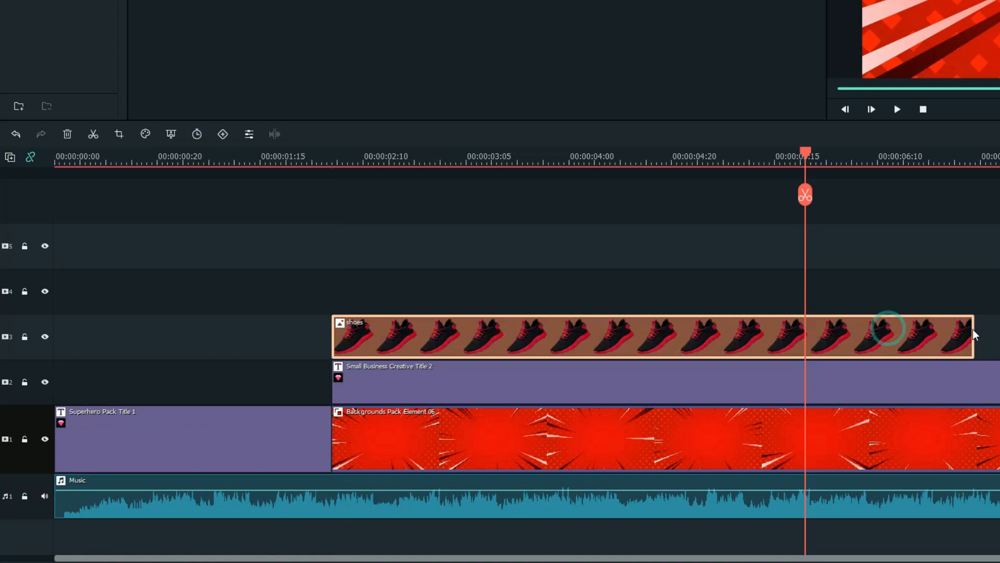
drag(973, 334, 992, 342)
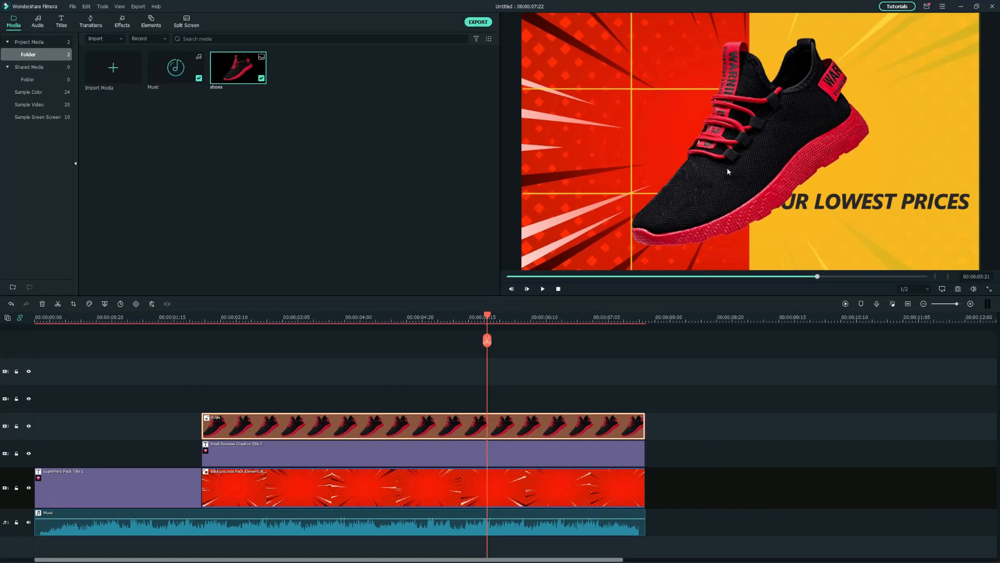
Shrink the shoe image, move it clear of the OUR LOWEST PRICES text and apply the Boom! motion to it.
drag(879, 272, 851, 243)
drag(747, 164, 722, 160)
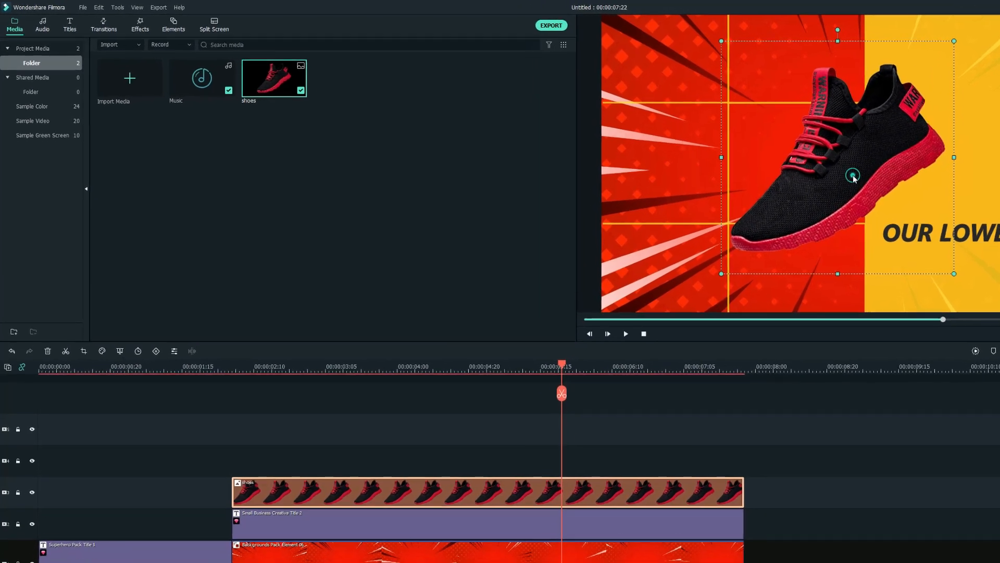
double_click(739, 152)
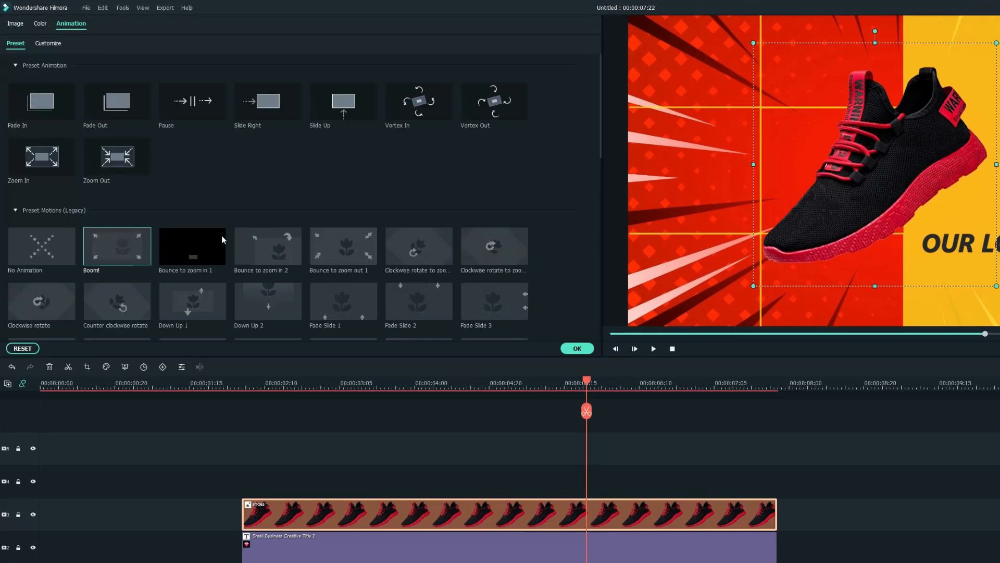
click(114, 246)
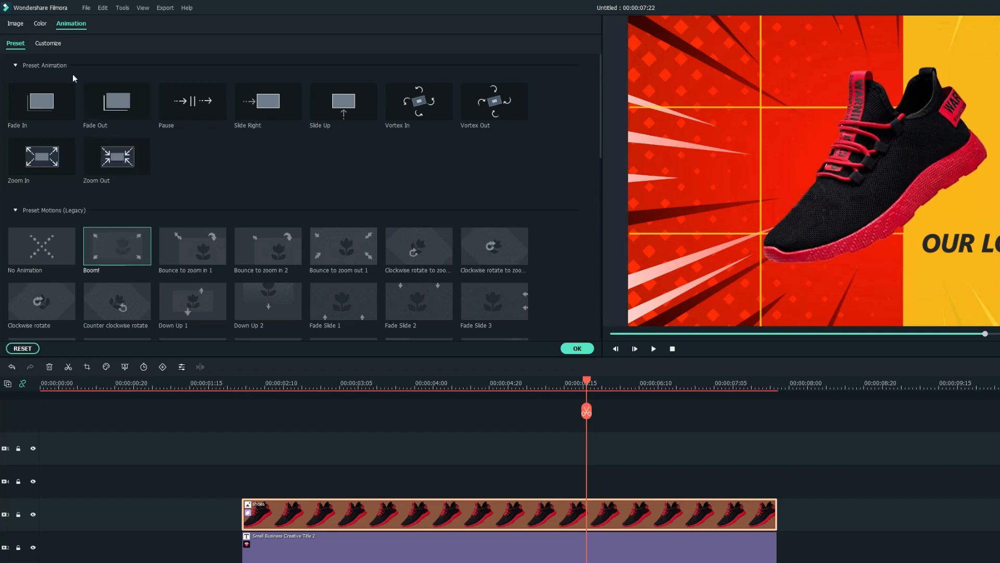
Enable a white drop shadow with a distance of 3 on the shoe image and confirm the settings.
click(15, 24)
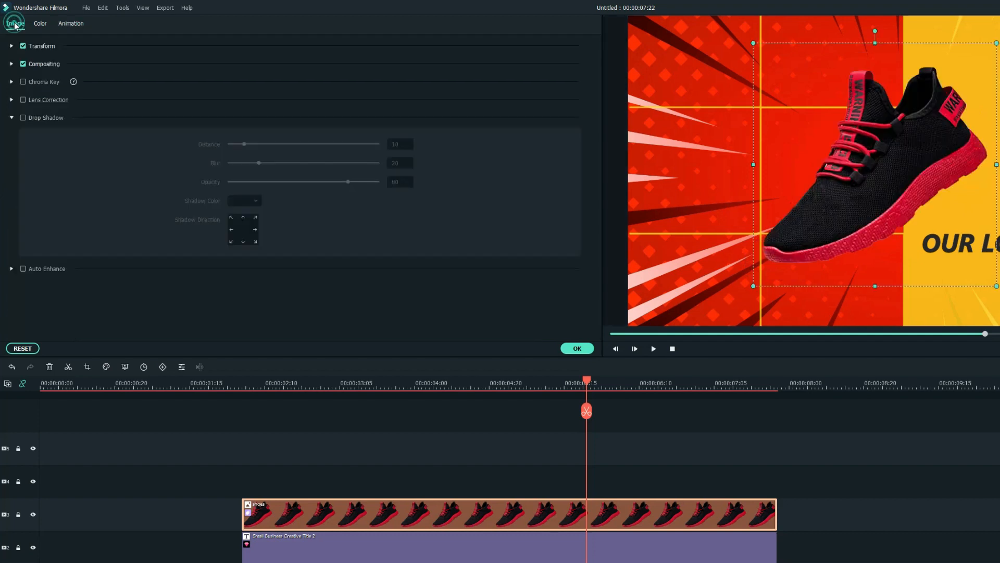
click(23, 118)
click(254, 267)
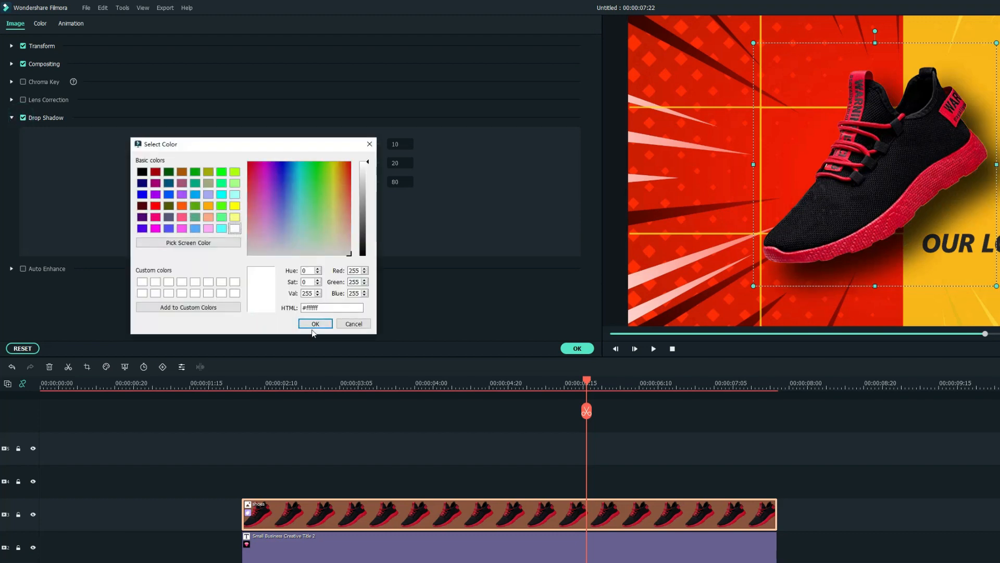
click(314, 325)
text(3)
click(400, 162)
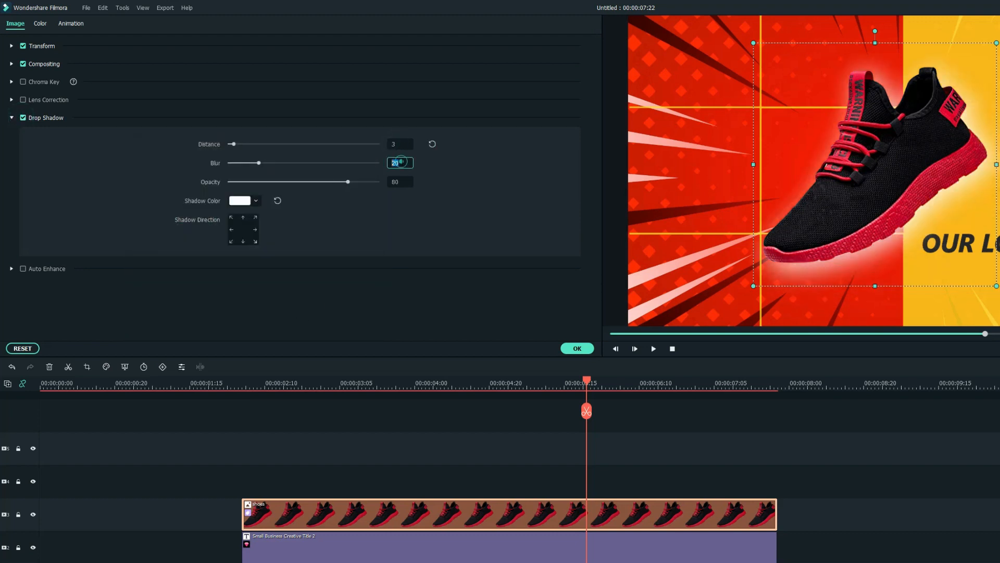
click(578, 350)
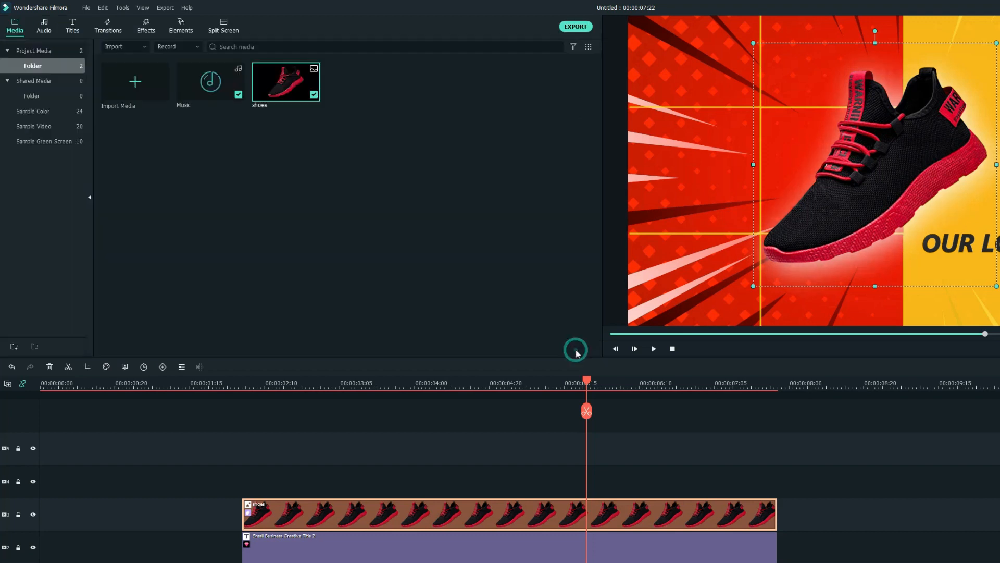
Search the elements library for "Black Friday" and place the 50% Super Sale sticker on track 4 above the start of the shoes clip.
click(180, 24)
click(194, 46)
text(Black Friday)
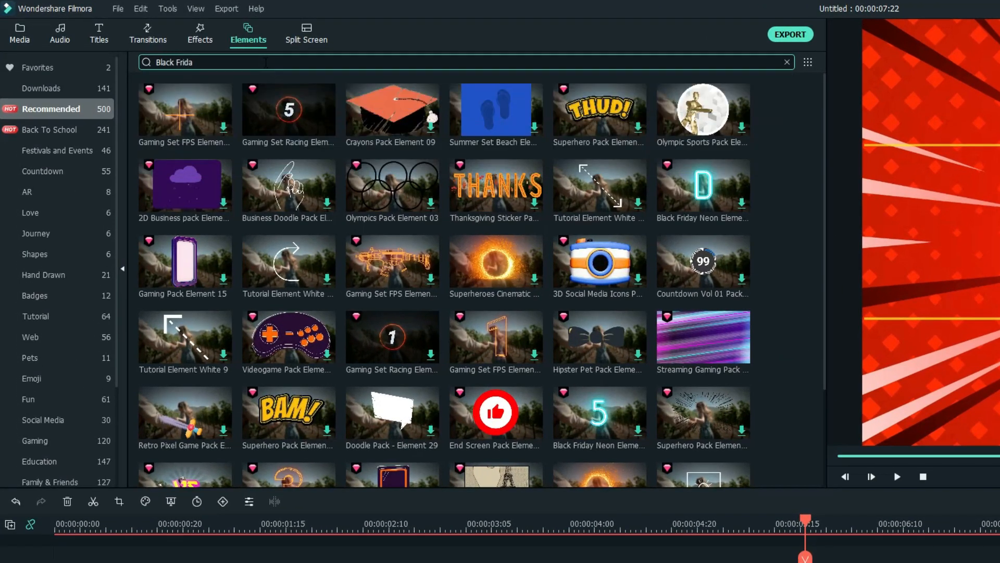
key(Return)
scroll(417, 228, down, 5)
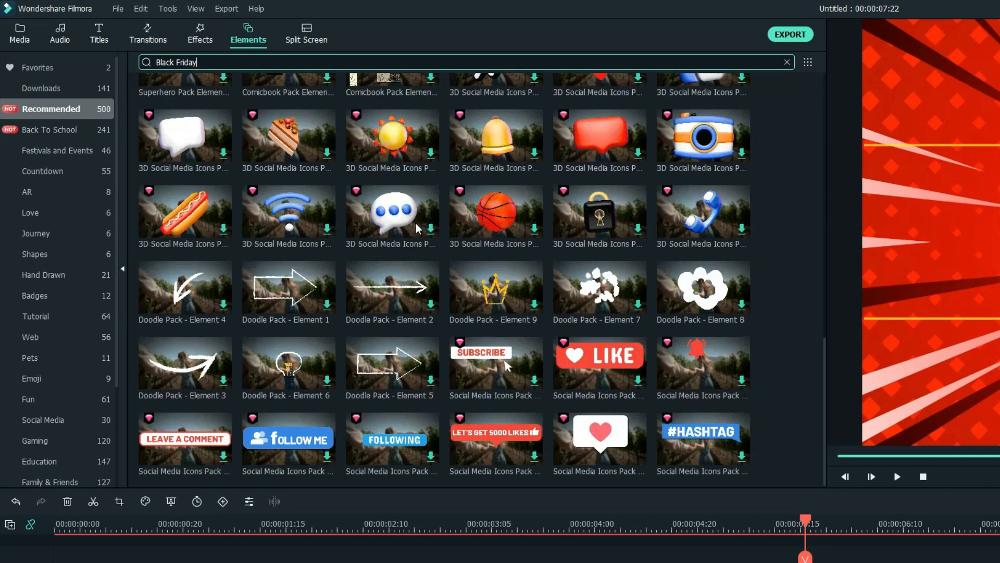
scroll(416, 227, down, 8)
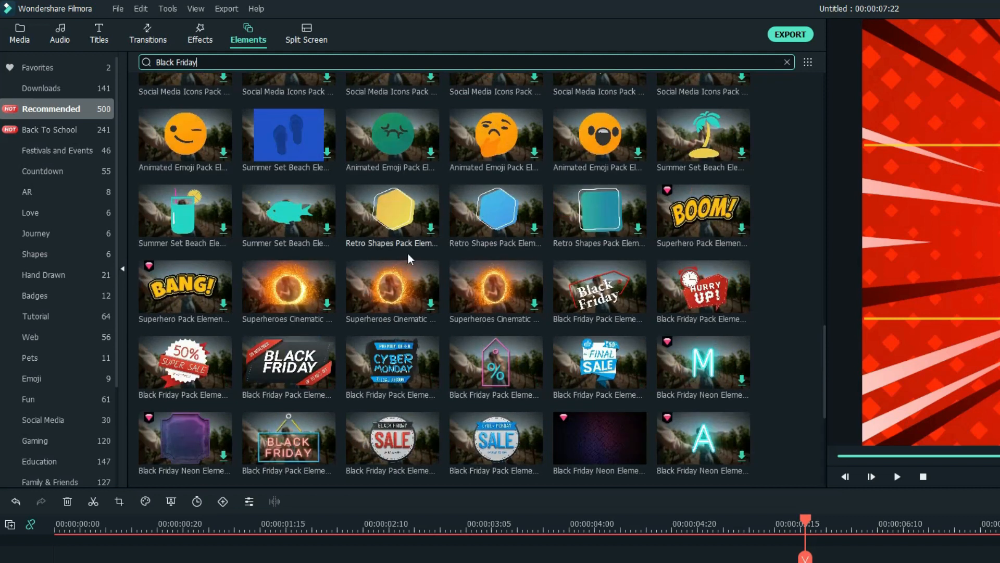
drag(183, 357, 334, 298)
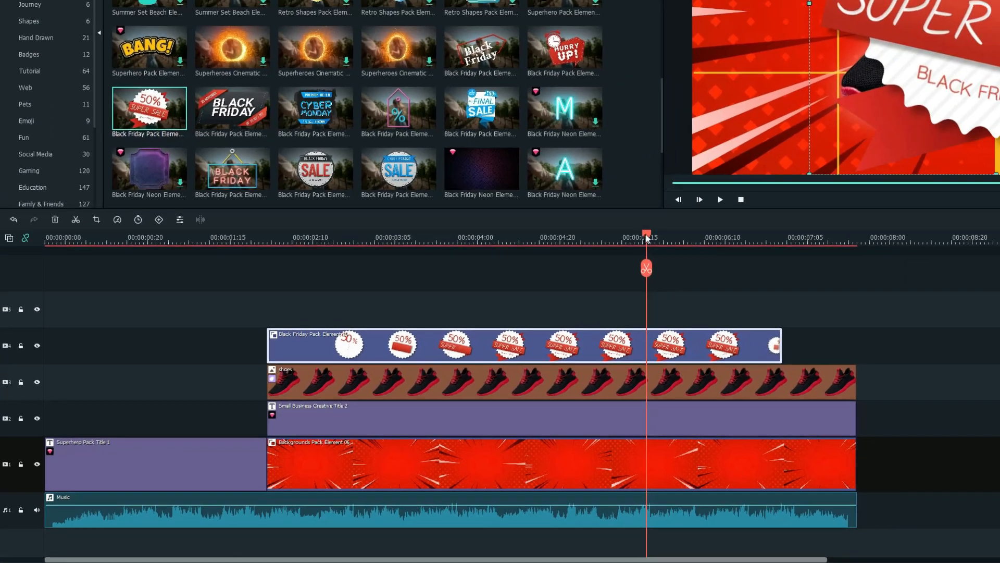
Scale down the 50% Super Sale sticker and position it on the yellow area above the OUR LOWEST PRICES text.
drag(805, 151, 747, 162)
drag(495, 298, 541, 297)
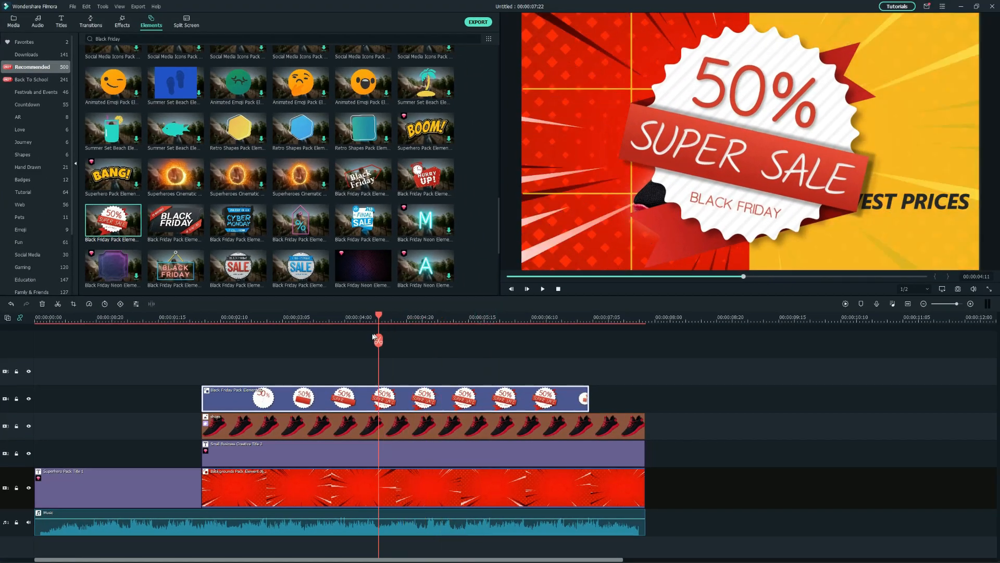
drag(890, 269, 752, 143)
drag(683, 95, 900, 106)
drag(968, 153, 966, 151)
drag(910, 108, 907, 113)
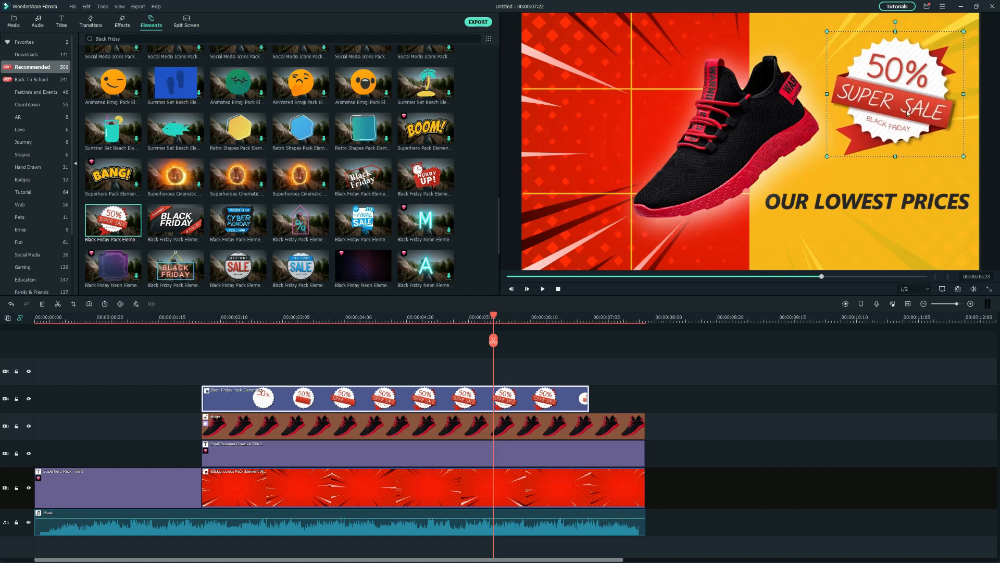
Play the second scene and split the 50% Super Sale sticker clip at a frame where the sticker is fully displayed.
drag(494, 313, 319, 334)
key(space)
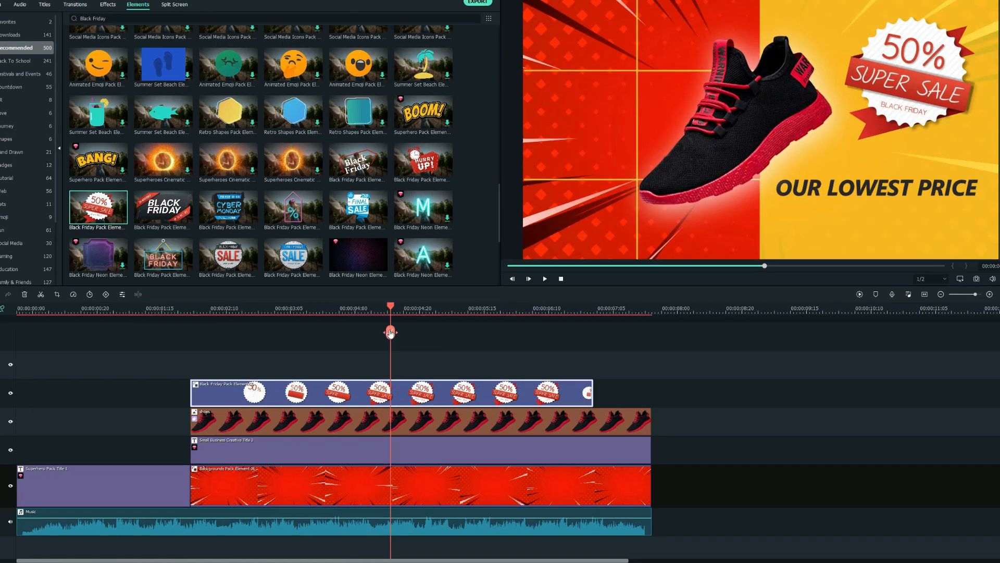
click(394, 340)
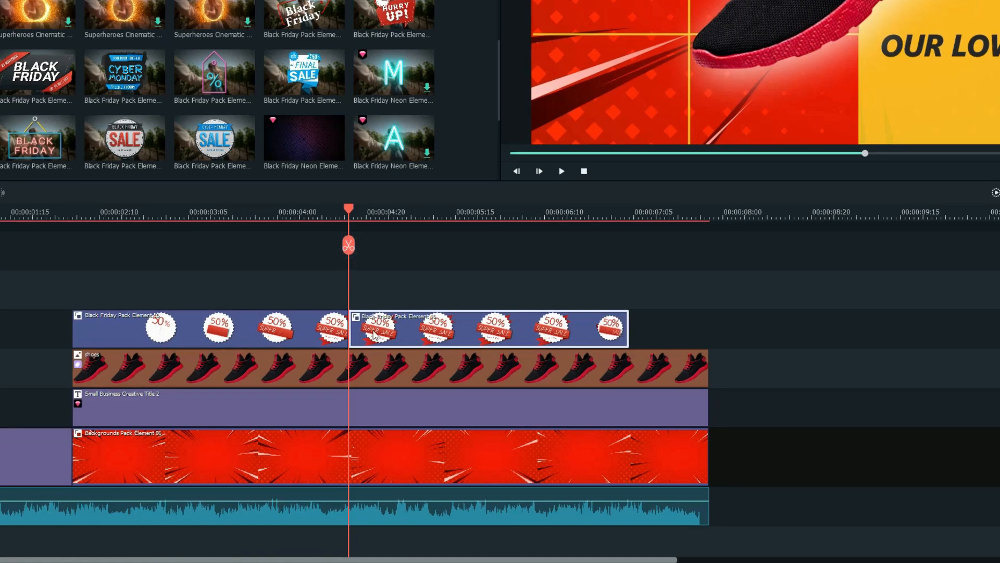
Add a freeze frame at the start of the 50% Super Sale sticker's second part and split the clip within the frozen section.
right_click(373, 333)
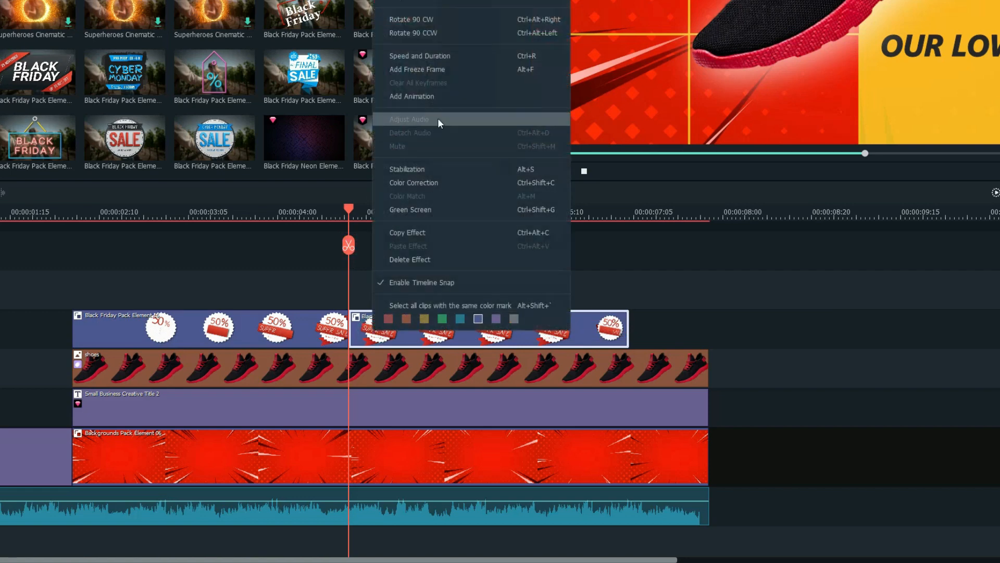
click(437, 69)
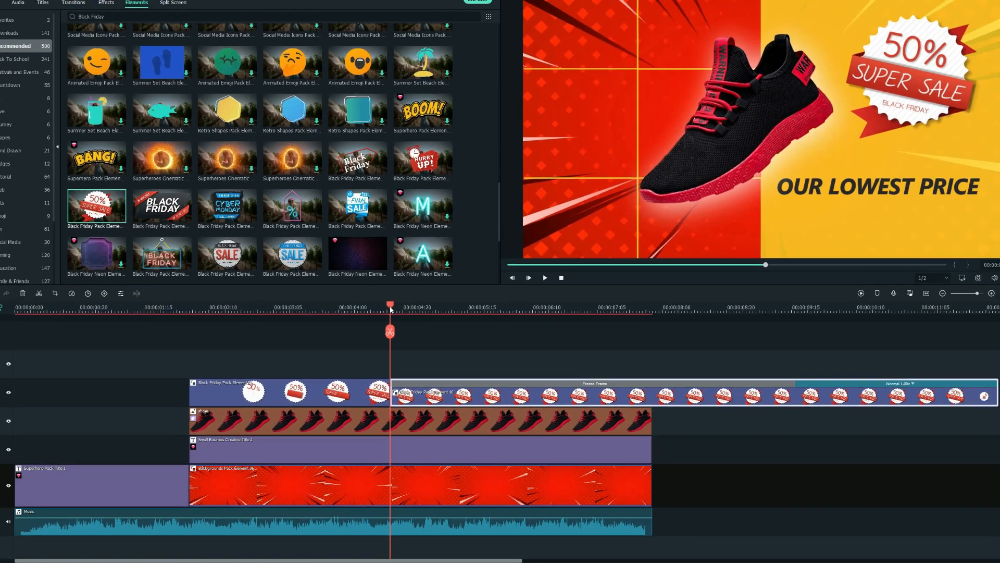
drag(391, 309, 509, 348)
click(509, 343)
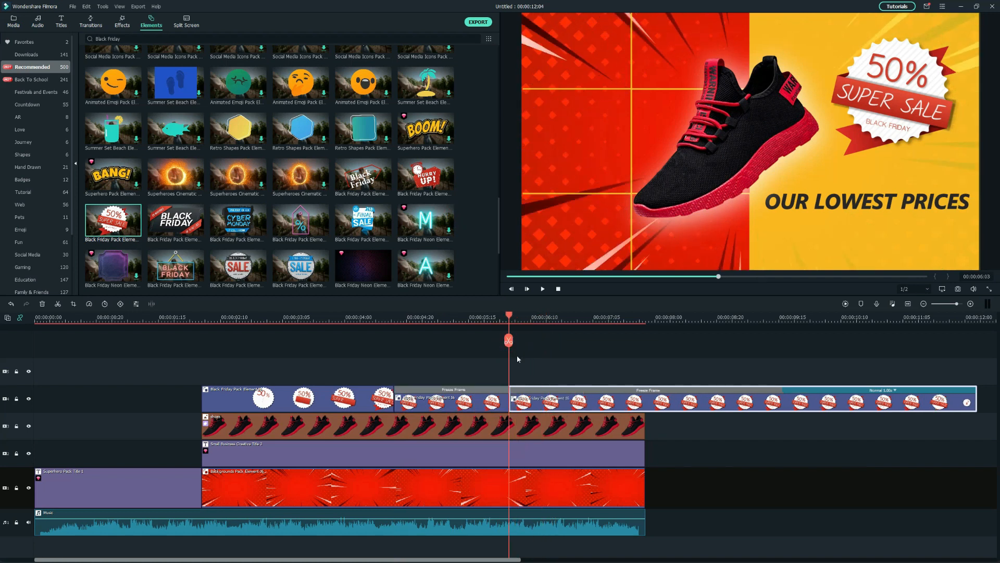
Remove the surplus freeze-frame section and move the sticker's closing animation so that it ends together with the shoes clip.
drag(443, 559, 503, 560)
drag(389, 318, 637, 361)
click(658, 340)
click(631, 398)
key(Delete)
drag(700, 394, 376, 395)
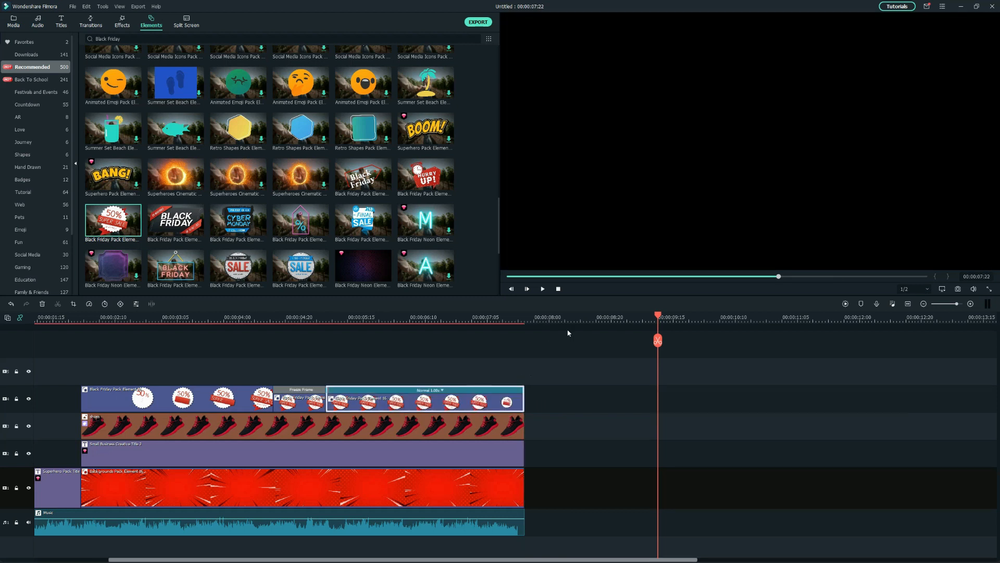
Search the titles library for "Ink title" and place Ink Title 1 on track 5 above the start of the sticker's freeze frame.
drag(332, 371, 226, 373)
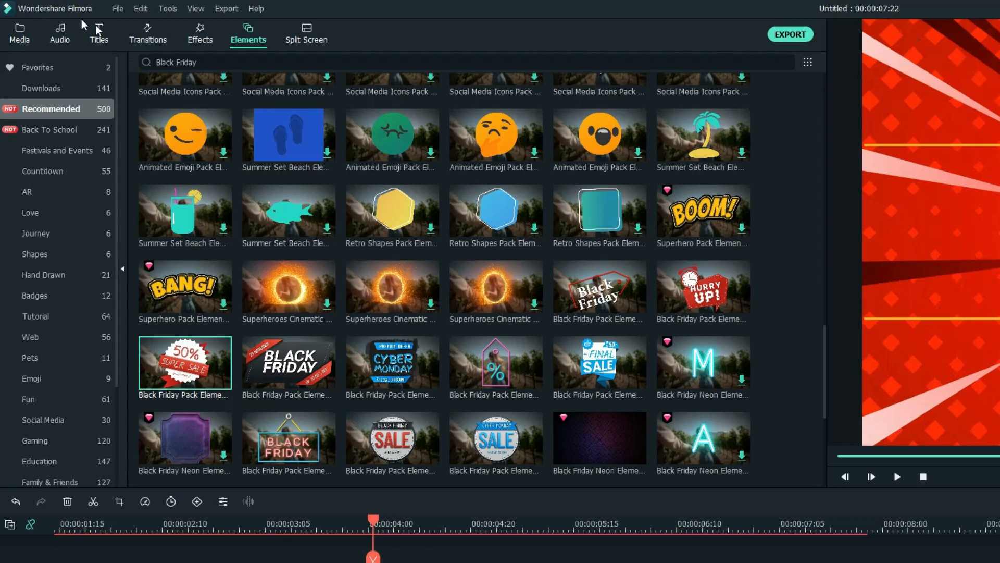
click(99, 33)
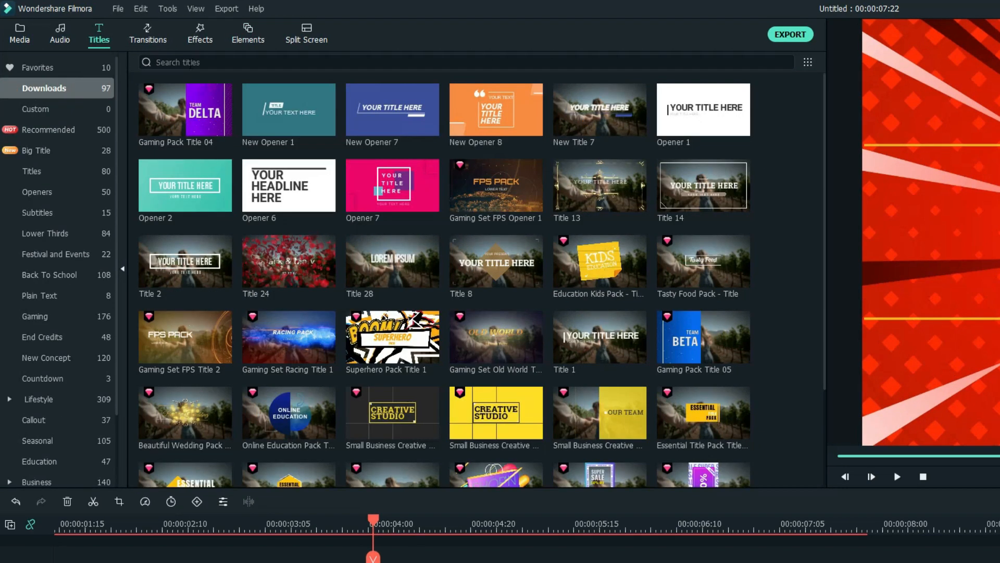
click(191, 64)
text(Ink title)
key(Return)
mouse_move(191, 102)
mouse_down()
mouse_move(269, 362)
mouse_move(458, 402)
mouse_up()
Cut off the part of the Ink Title 1 clip that extends past the end of the other clips.
drag(373, 520, 754, 519)
drag(753, 195, 873, 206)
click(868, 198)
key(Delete)
Open the Ink Title 1 clip for editing at a frame showing its text and replace the text with "$39".
click(605, 211)
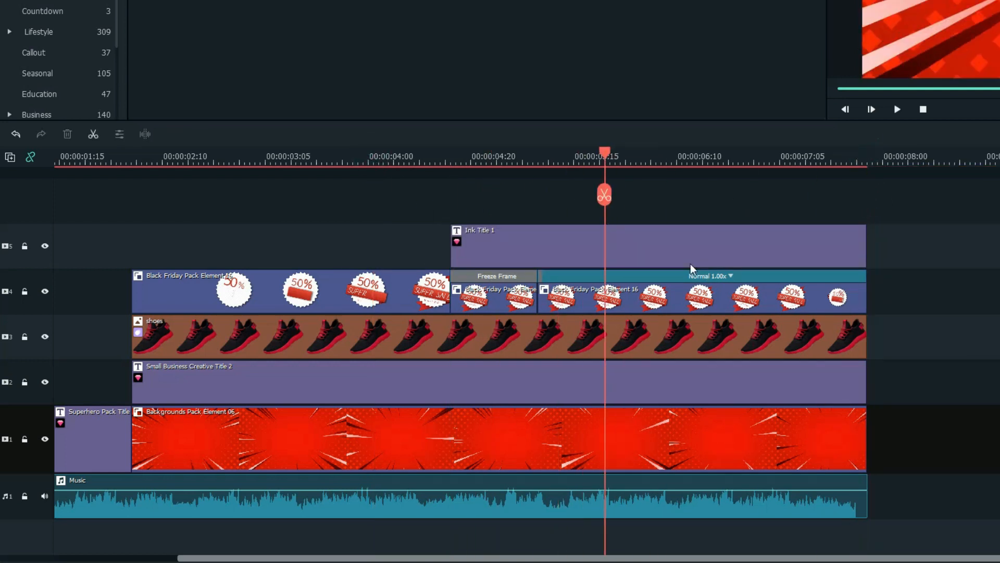
click(697, 237)
double_click(716, 250)
double_click(780, 148)
text($39)
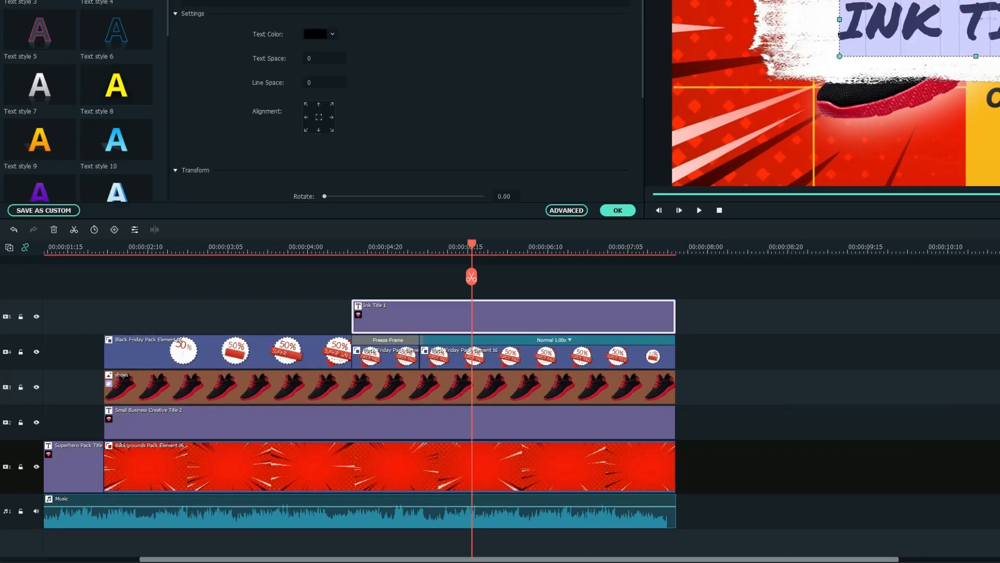
Format the $39 title text with a red color and the Segoe UI Cursiva font.
click(176, 154)
click(308, 255)
click(208, 63)
scroll(190, 149, down, 6)
scroll(191, 152, down, 2)
click(183, 179)
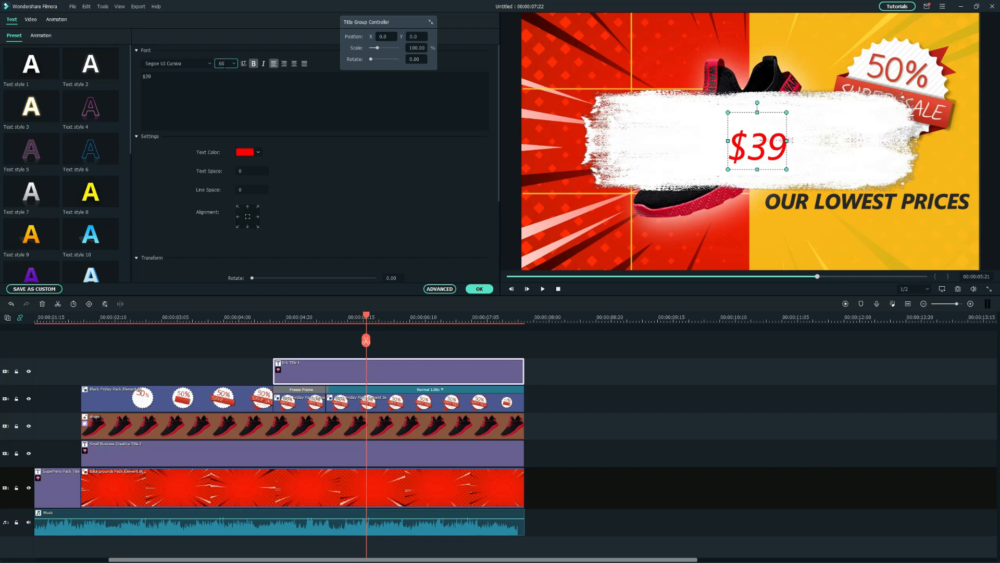
Scale down the whole $39 ink title, position it below the OUR LOWEST PRICES text and confirm the title settings.
click(271, 91)
click(841, 145)
mouse_move(936, 198)
mouse_down()
mouse_move(687, 118)
mouse_move(879, 237)
mouse_move(878, 227)
mouse_up()
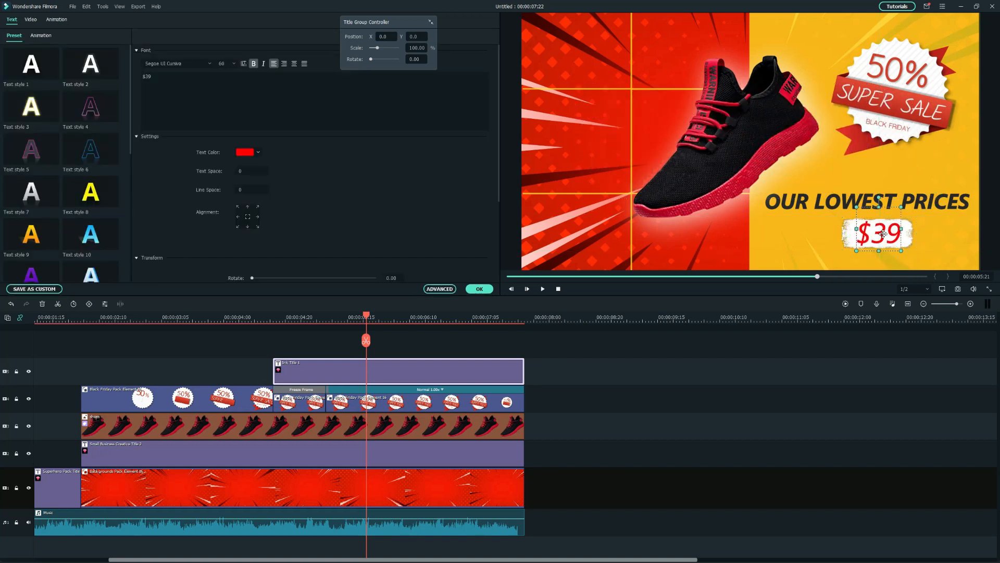
click(479, 289)
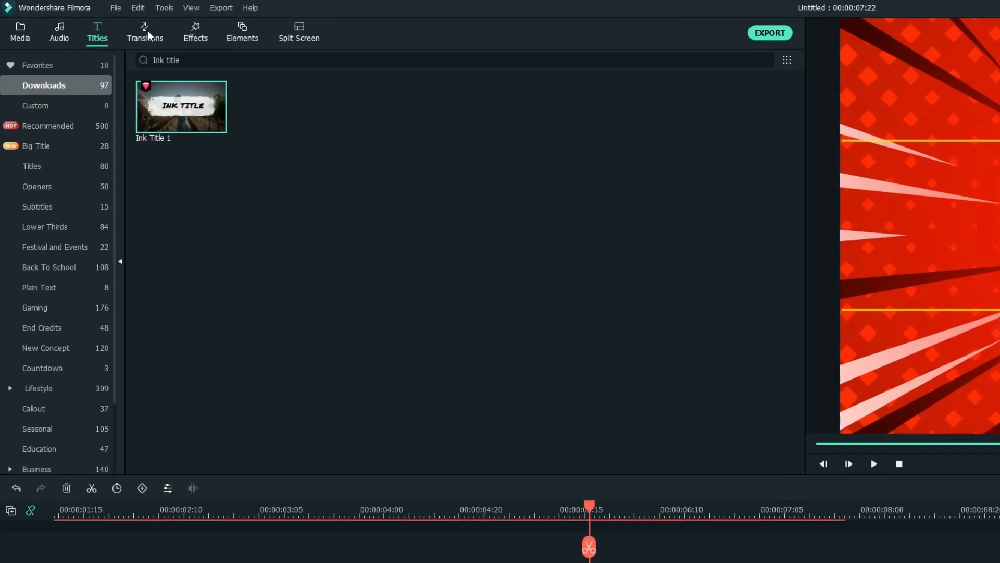
Add a Dissolve transition to the end of the last clip on each of the five video tracks.
click(91, 21)
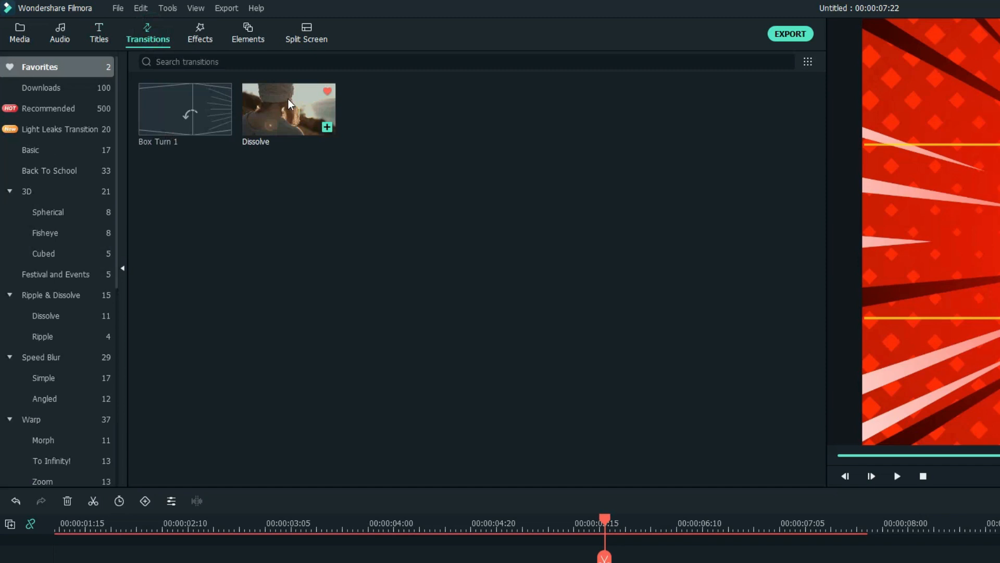
mouse_move(289, 99)
mouse_down()
mouse_move(755, 562)
mouse_move(611, 562)
mouse_up()
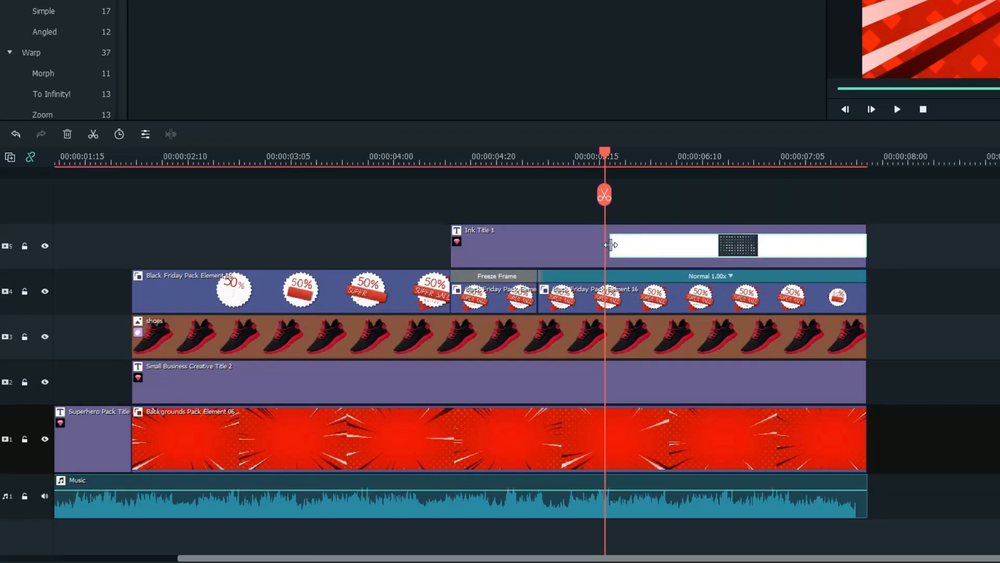
drag(176, 68, 409, 432)
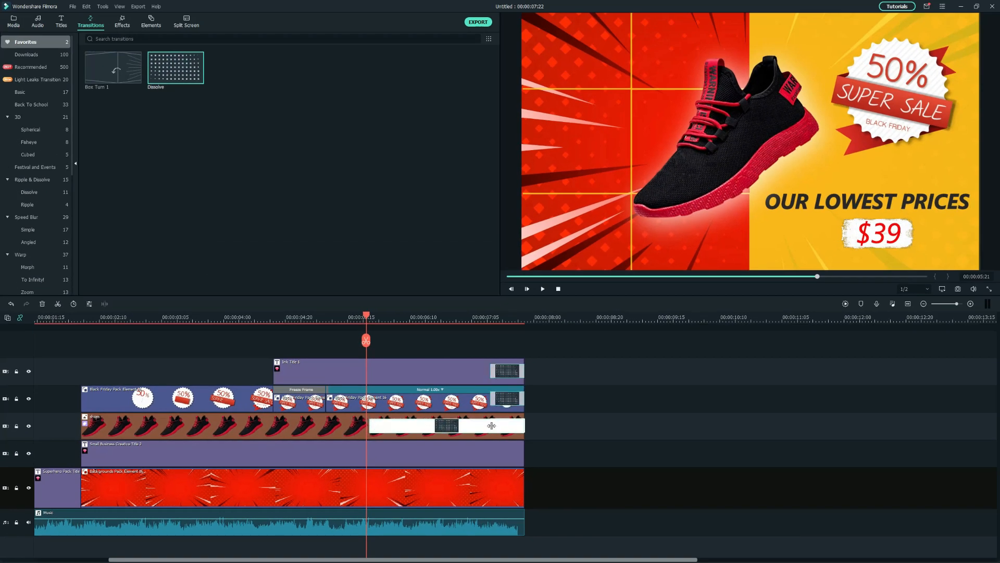
drag(491, 426, 491, 426)
drag(175, 68, 370, 451)
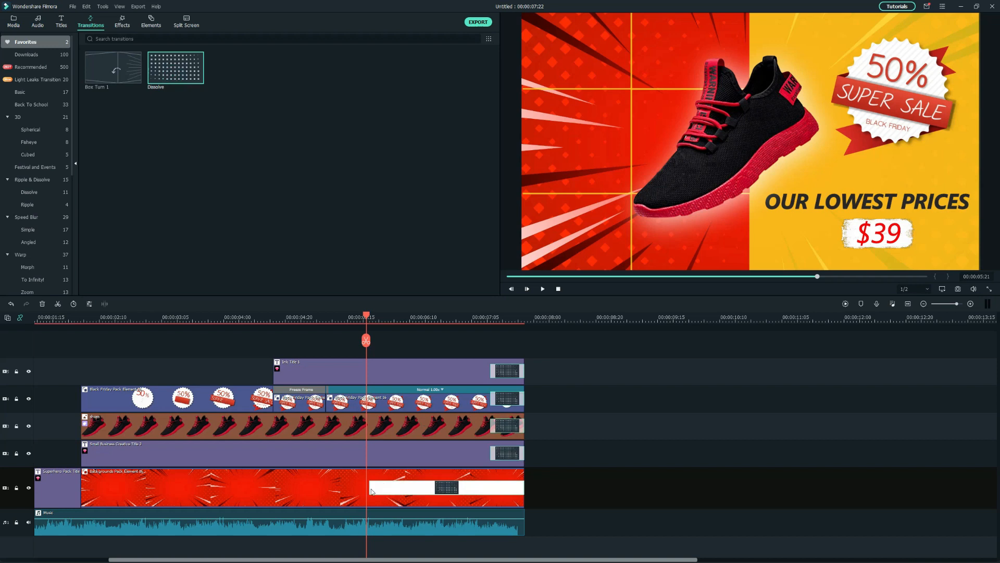
drag(371, 491, 371, 491)
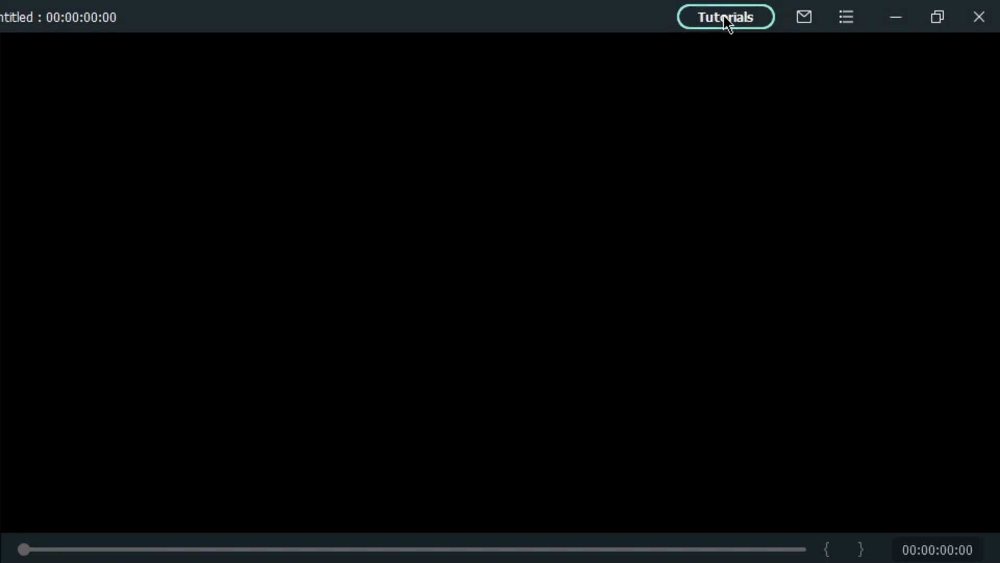
Import the template from the "COOL ENDING FOR YOUR TUTORIAL VIDEO" tutorial and adjust the scale of the split screen's first media.
click(733, 16)
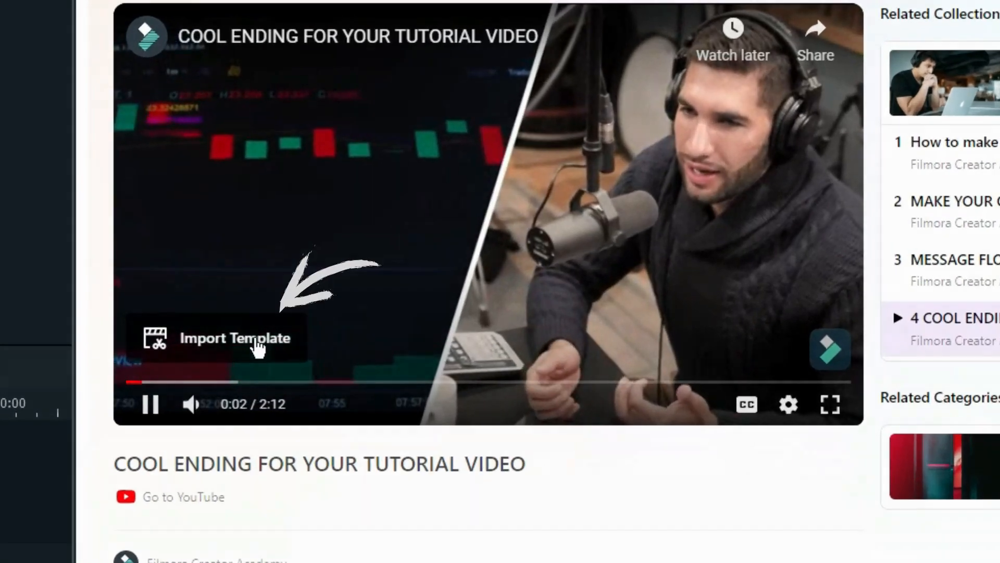
click(235, 332)
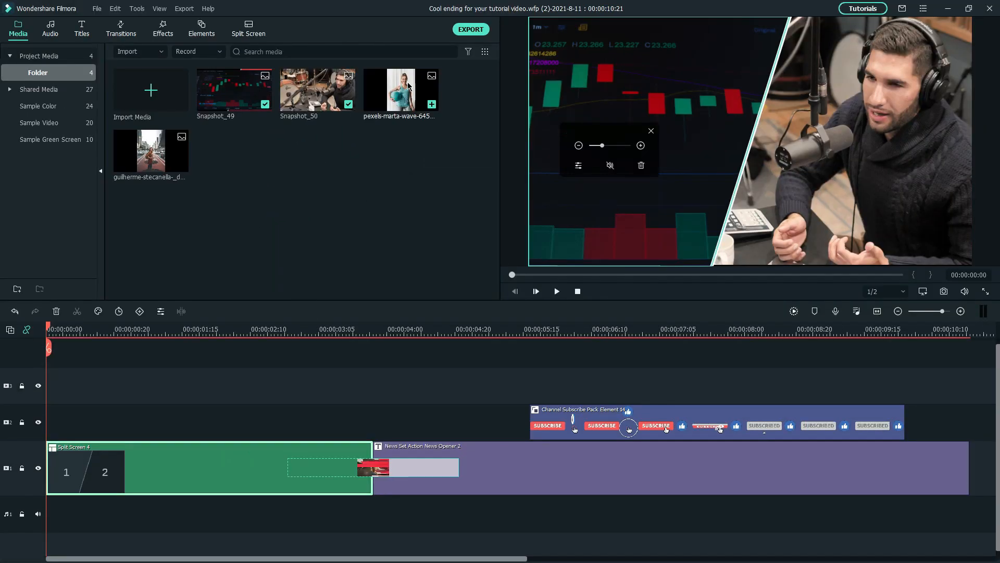
click(614, 95)
drag(600, 146, 608, 145)
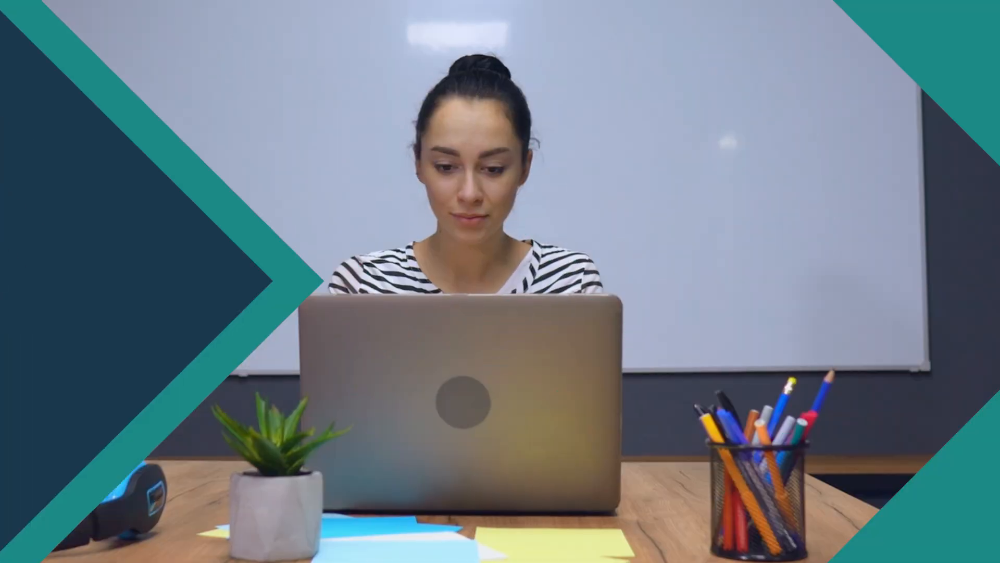